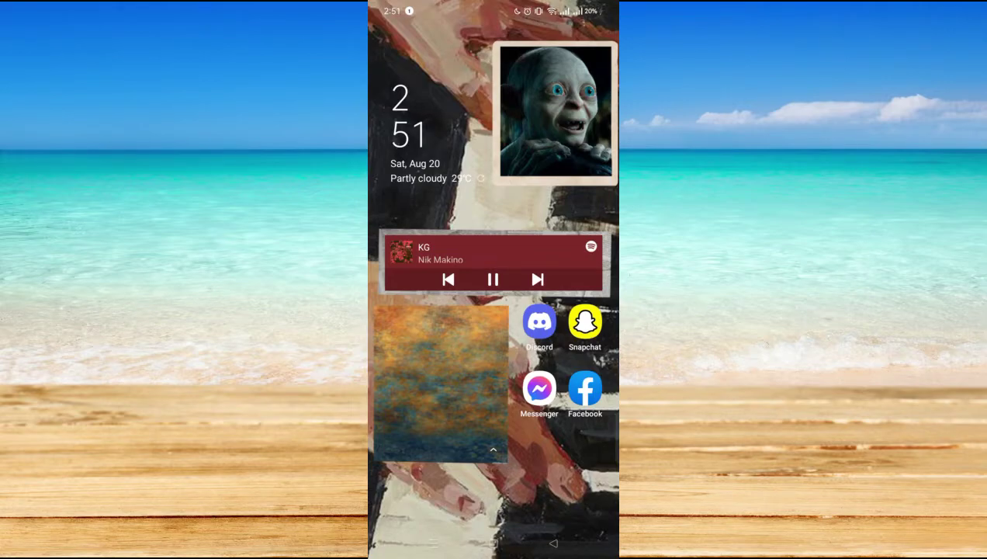
Confirm on Messenger's Play Store page that it is installed, then go back to the home screen.
drag(493, 465, 493, 233)
scroll(493, 310, down, 10)
click(539, 192)
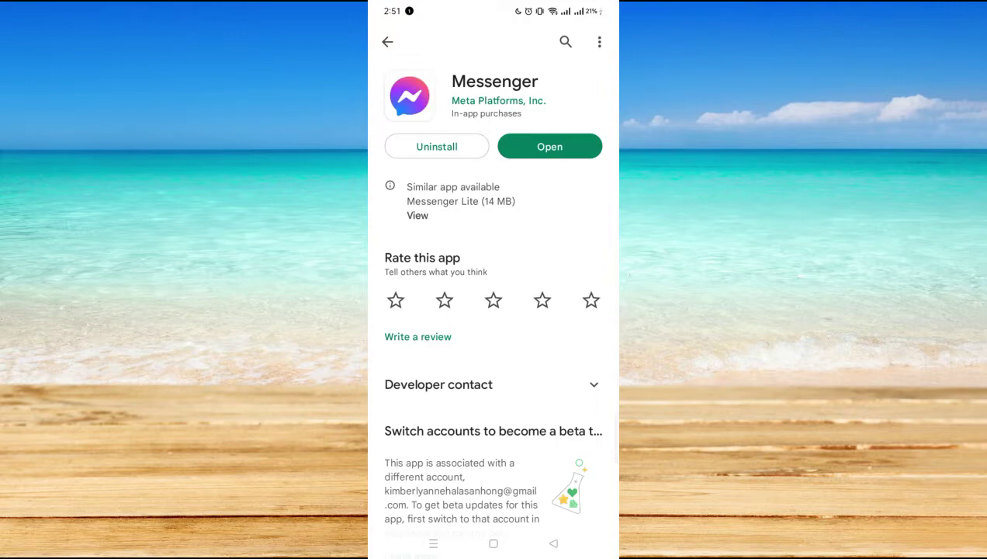
click(493, 543)
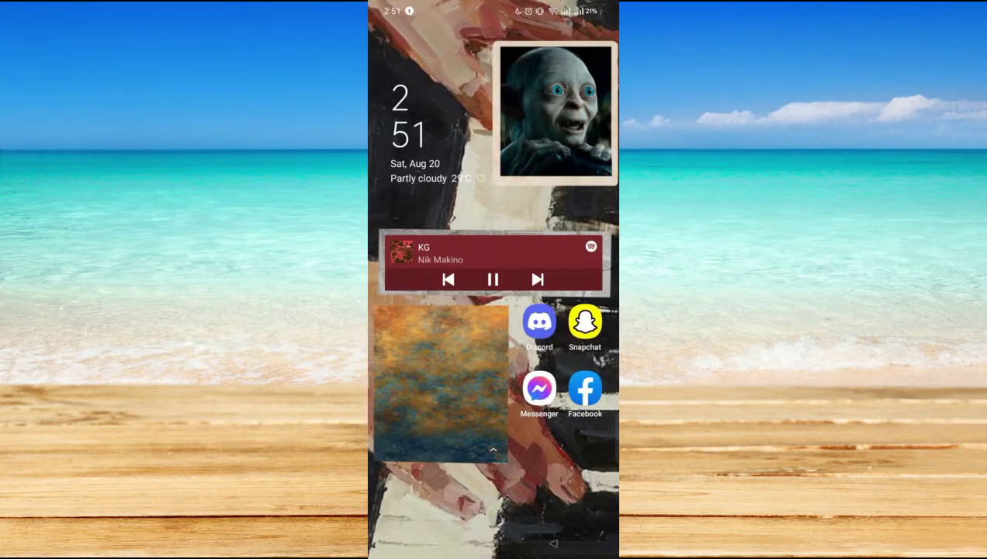
Launch Messenger from its home-screen icon to reach the Chats list.
click(540, 388)
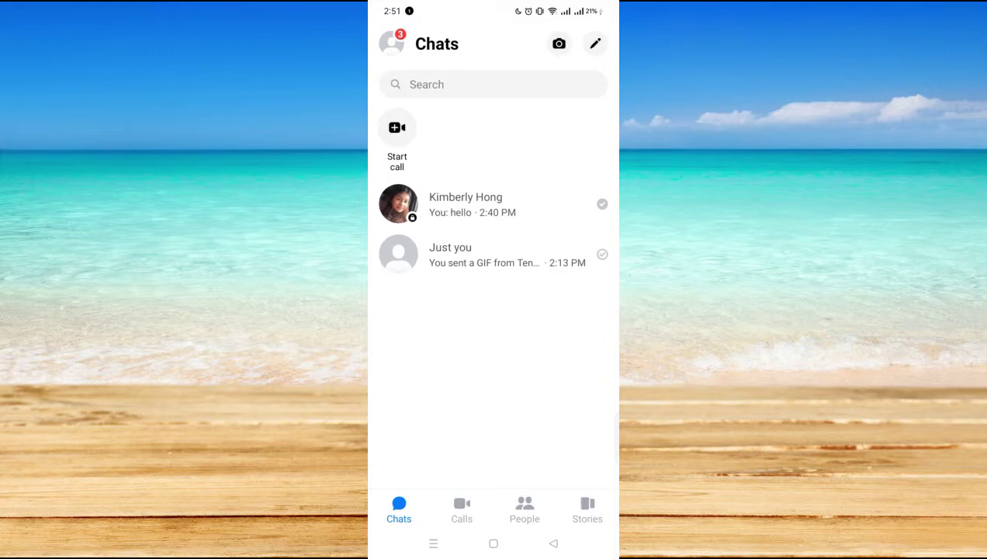
Start a new end-to-end encrypted chat with the first suggested contact.
click(595, 44)
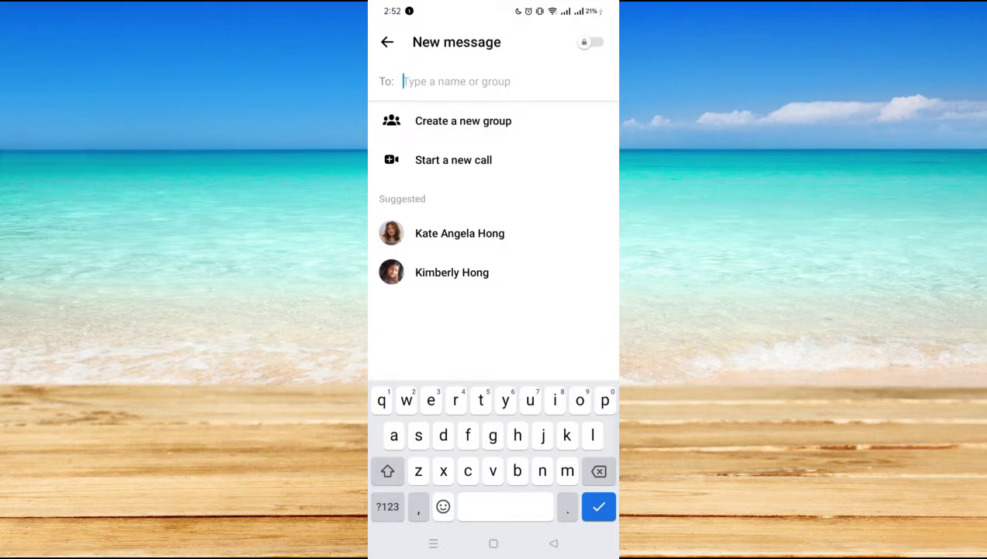
click(592, 42)
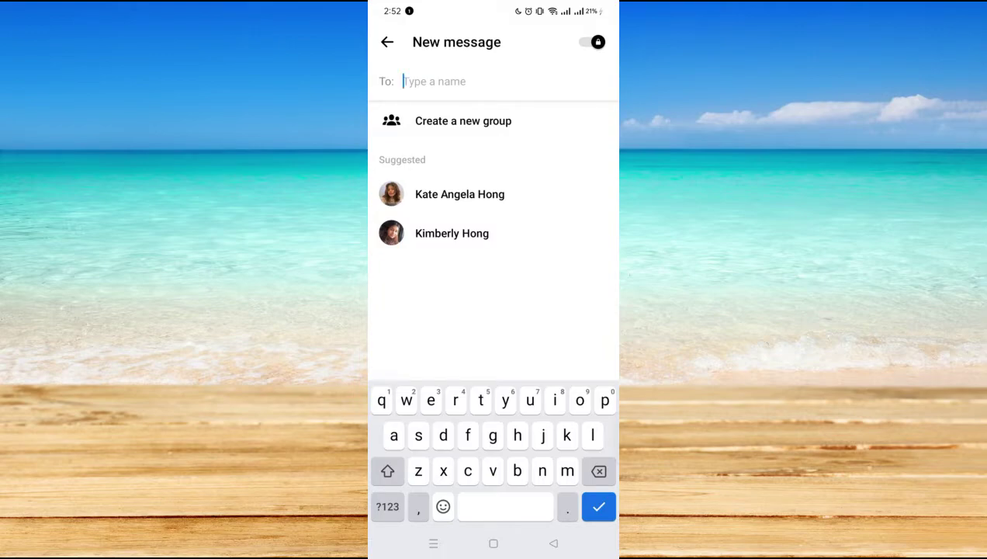
click(459, 194)
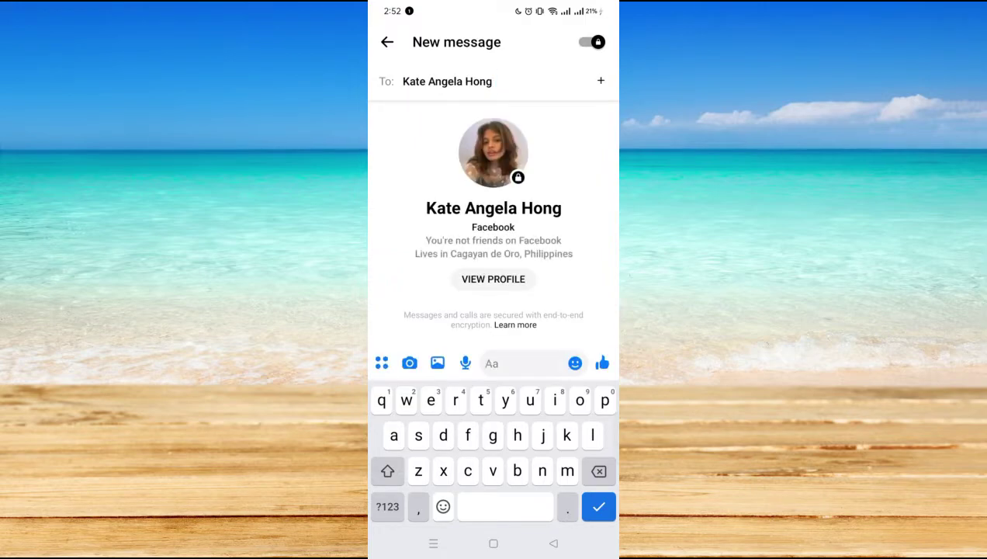
Send the message 'yow' in the new encrypted chat.
click(513, 363)
text(yo)
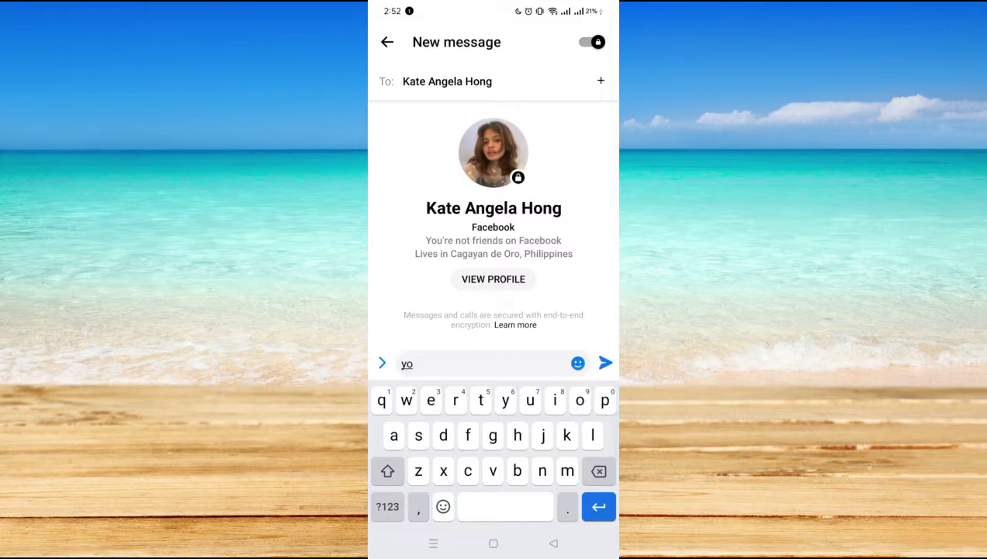
text(w)
click(605, 364)
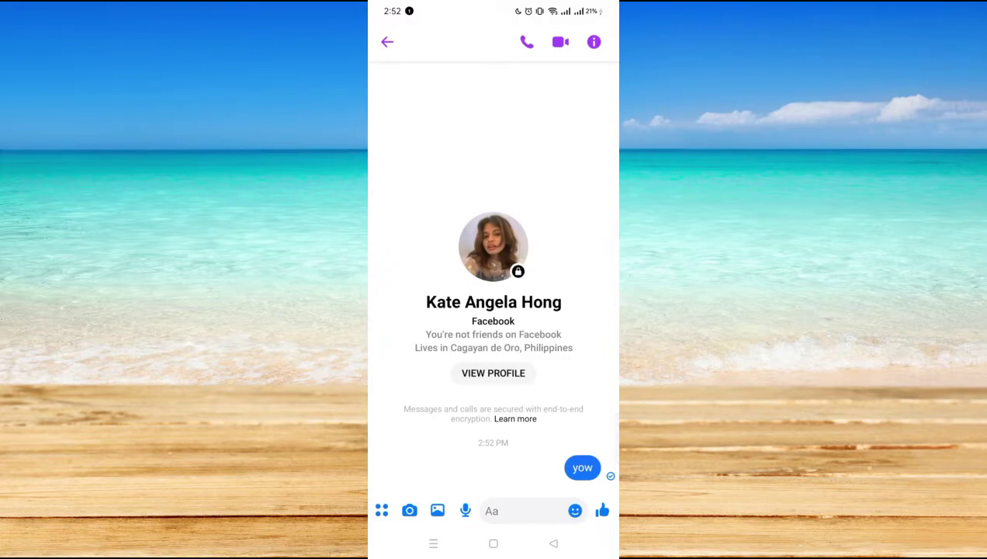
Open the encrypted chat's details and find the Disappearing messages setting, currently Off.
click(594, 42)
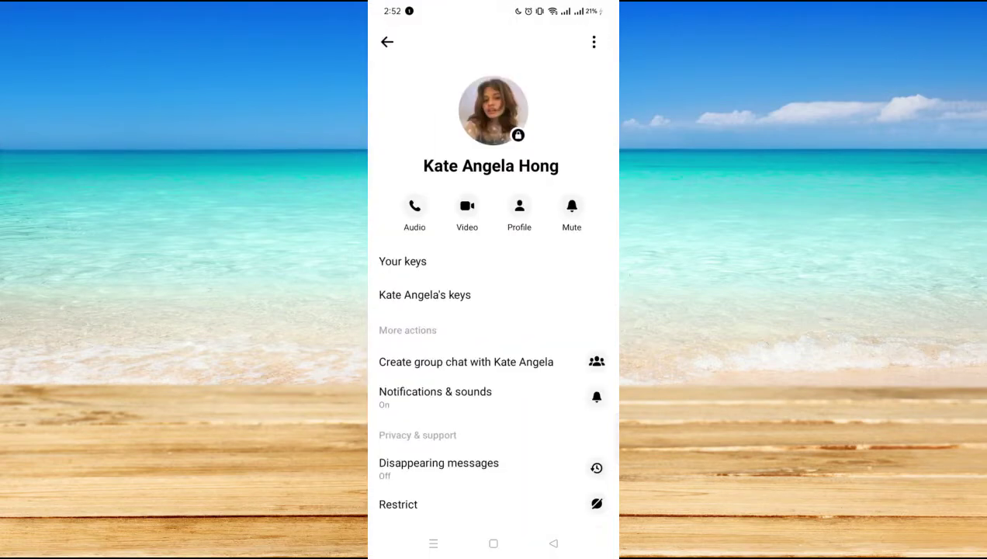
click(387, 42)
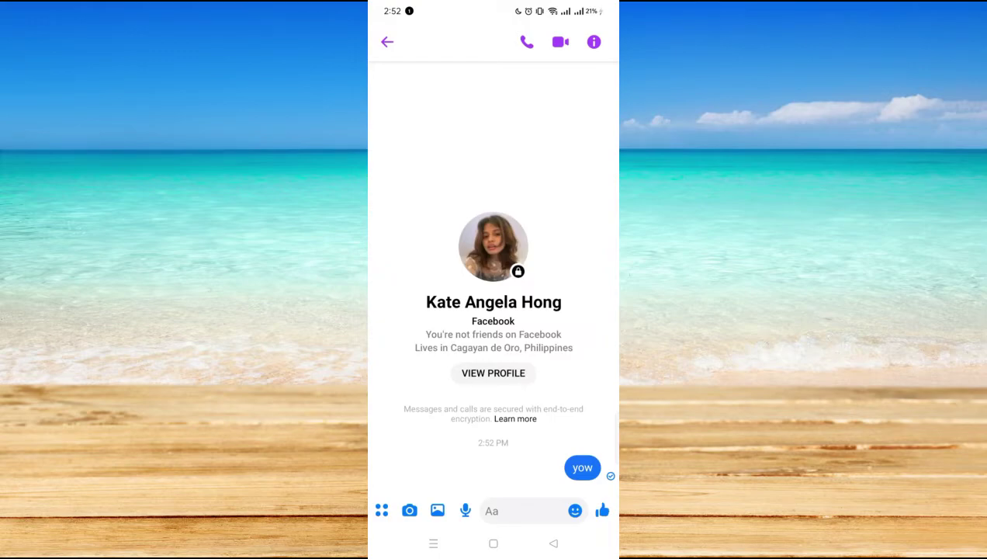
click(593, 42)
click(594, 42)
drag(529, 380, 544, 226)
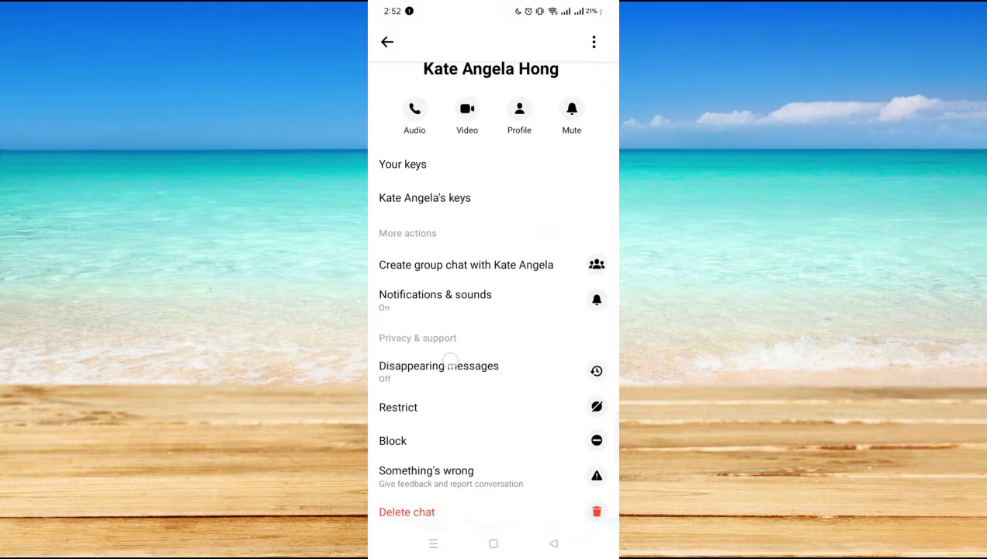
click(450, 361)
click(387, 42)
Choose 5 seconds as the disappearing-messages timer for this chat.
click(531, 376)
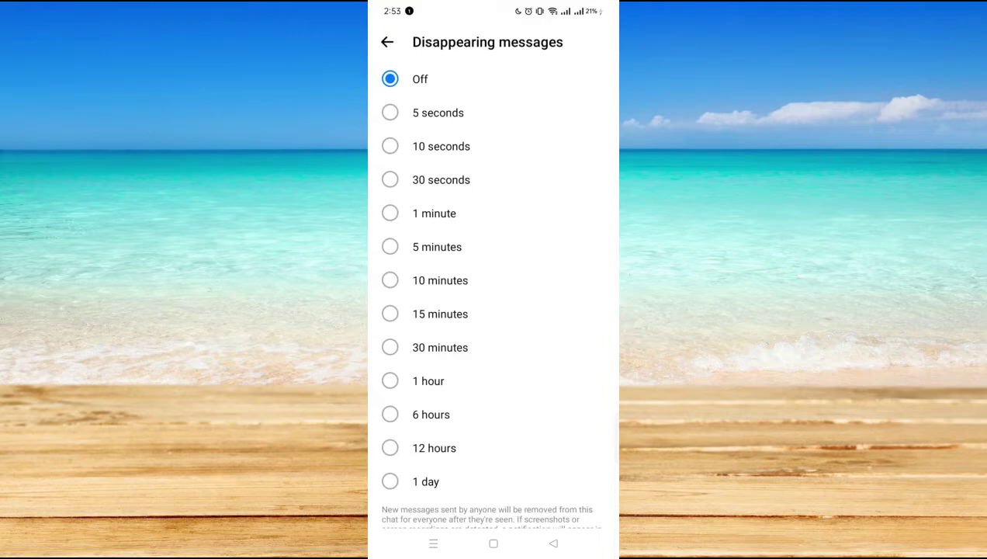
click(441, 180)
click(441, 145)
click(438, 113)
Go back to the conversation and send the vanishing message 'hi'.
click(388, 42)
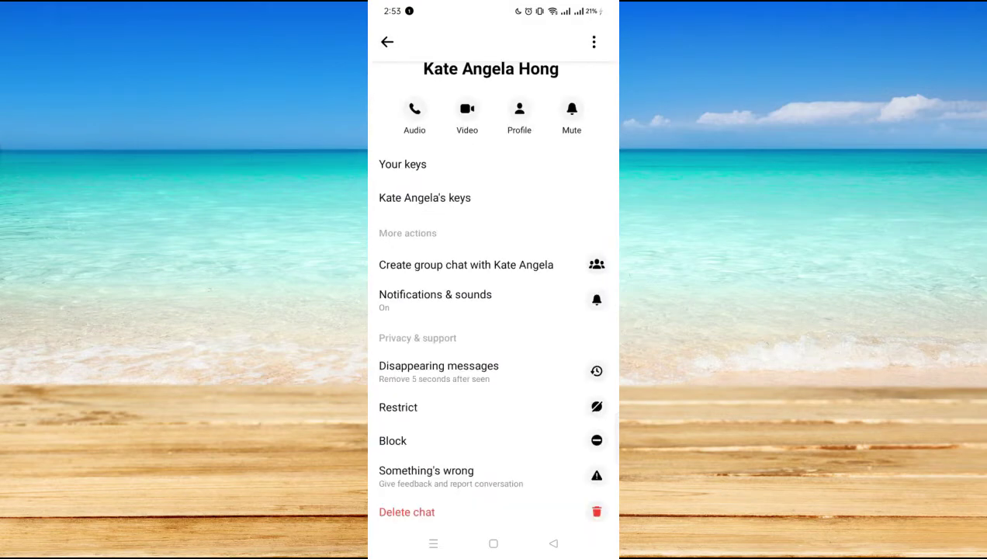
click(388, 42)
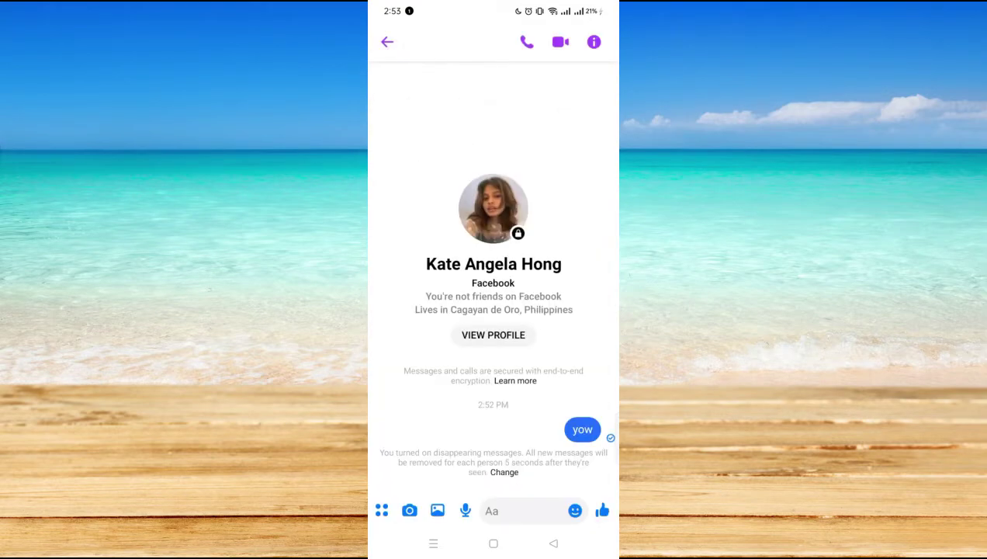
click(512, 510)
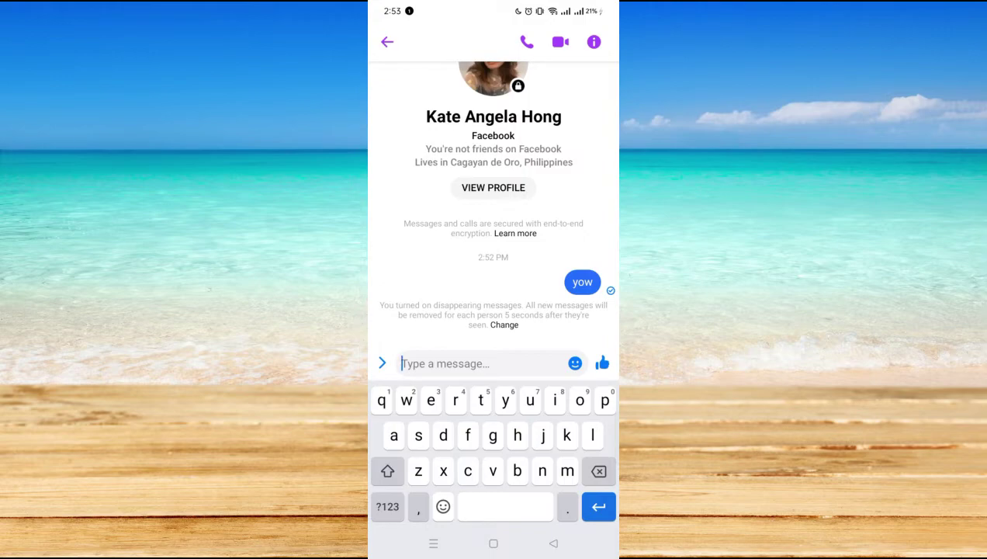
text(hi)
click(602, 363)
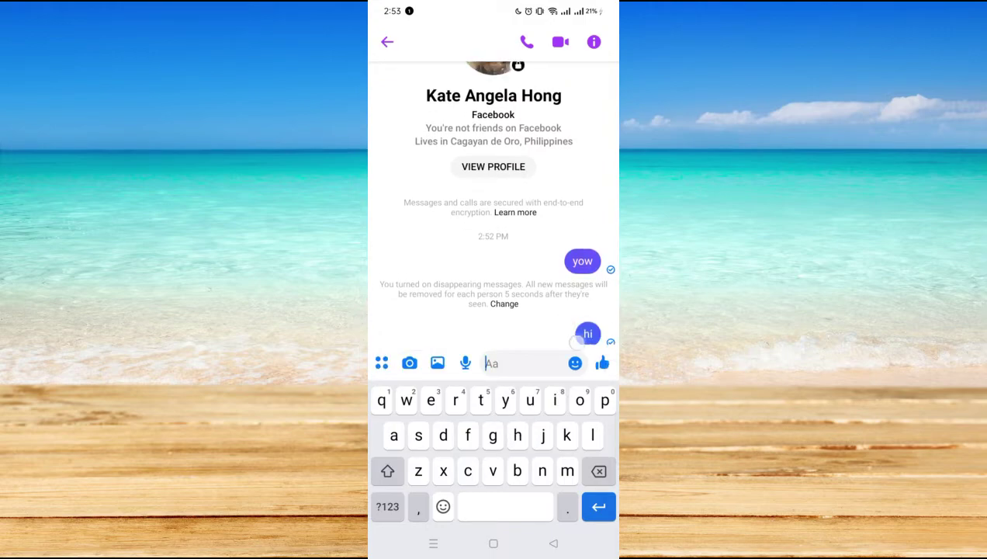